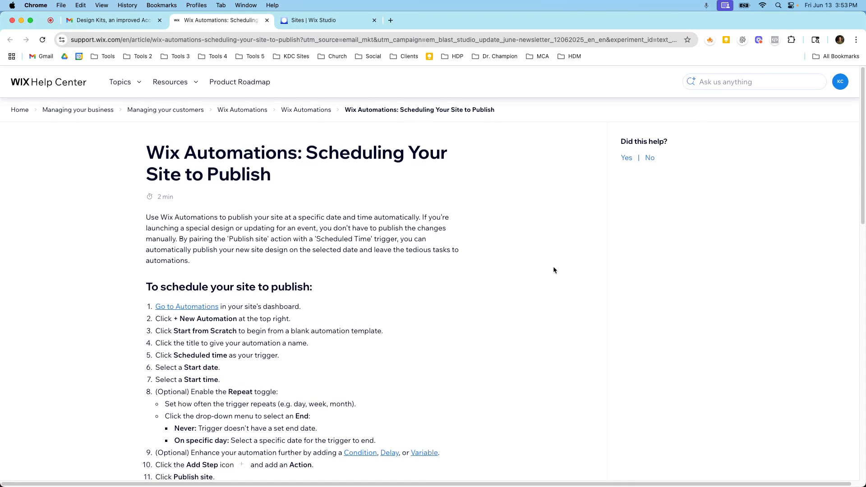
Review the help article on scheduling a site to publish, and open the Automations page of the Pure Living site in Wix Studio
scroll(547, 267, "down", 8)
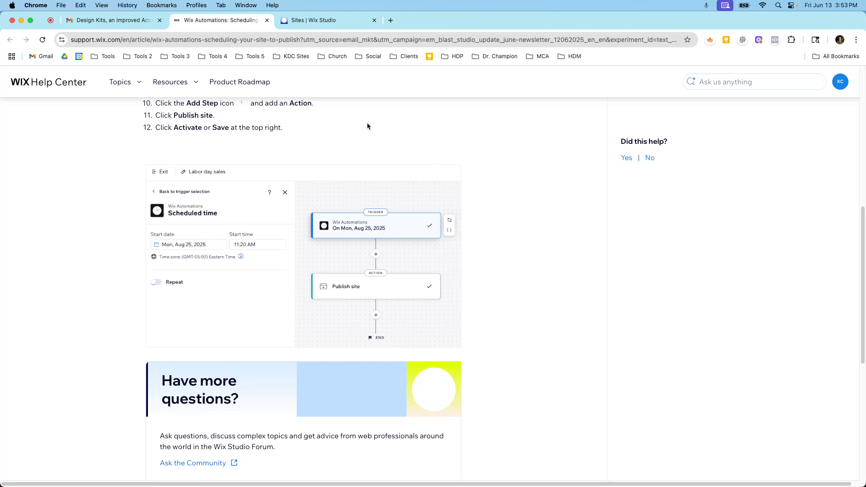
left_click(337, 24)
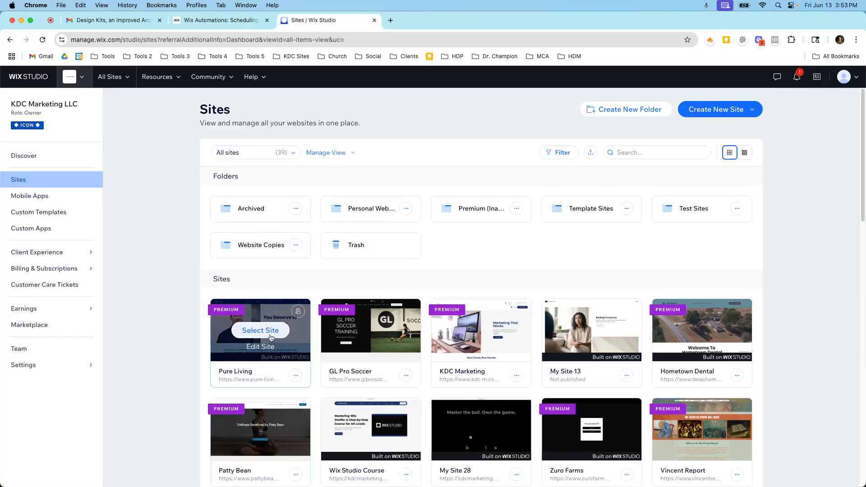
left_click(270, 334)
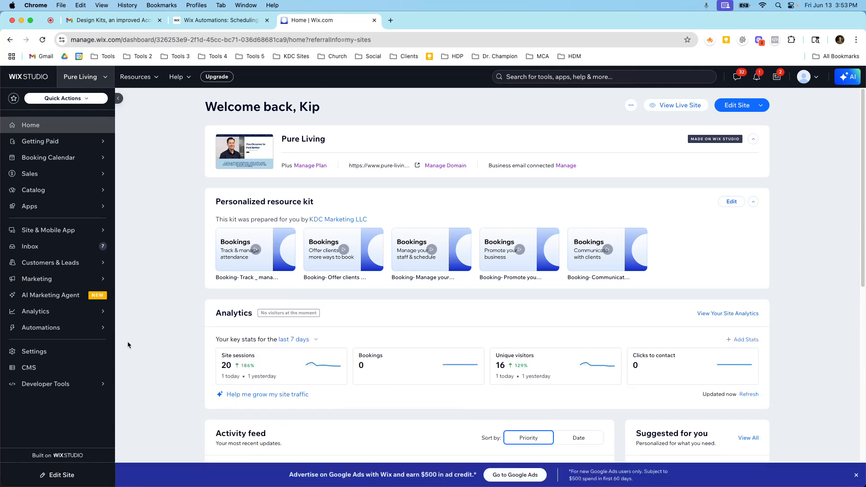
mouse_move(68, 332)
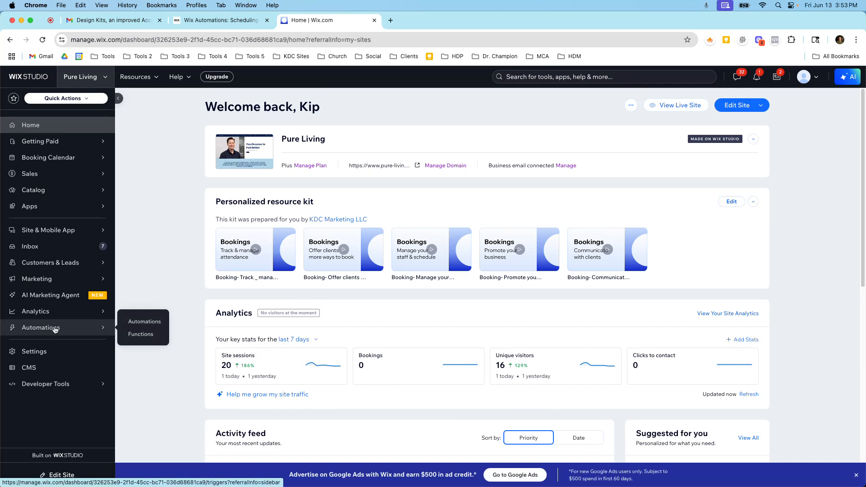
left_click(55, 329)
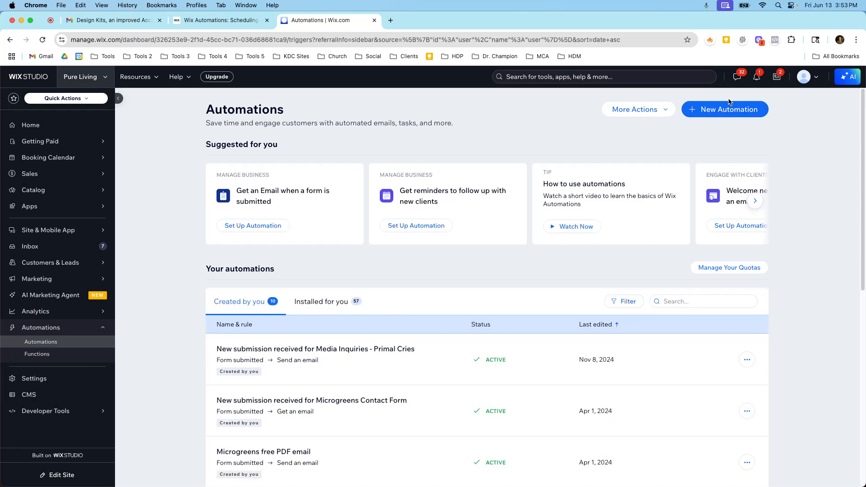
Create a new automation from scratch with Scheduled time as its trigger
left_click(702, 109)
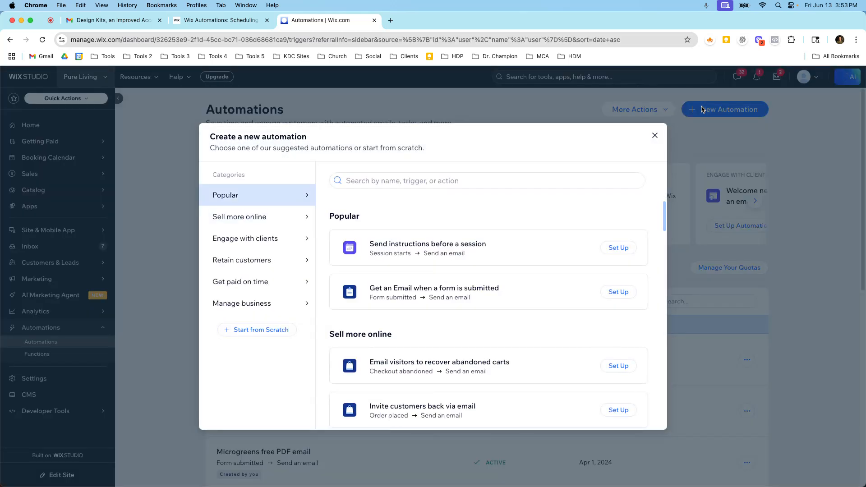
left_click(269, 334)
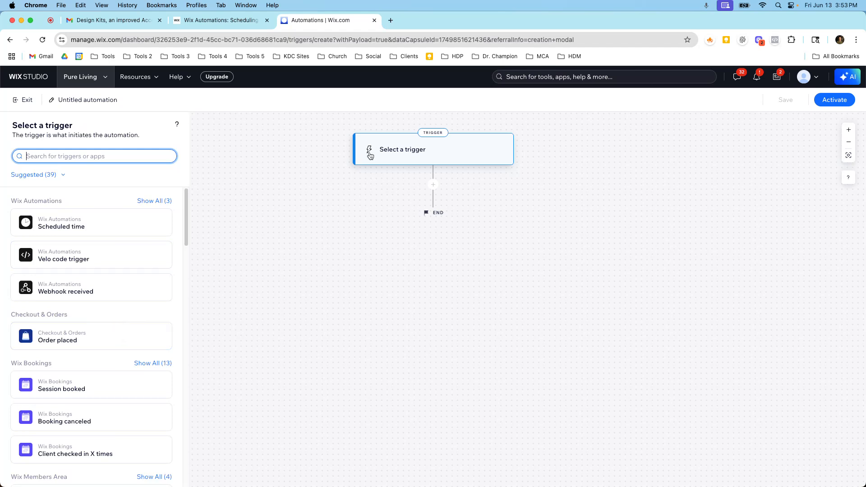
scroll(113, 280, "down", 1)
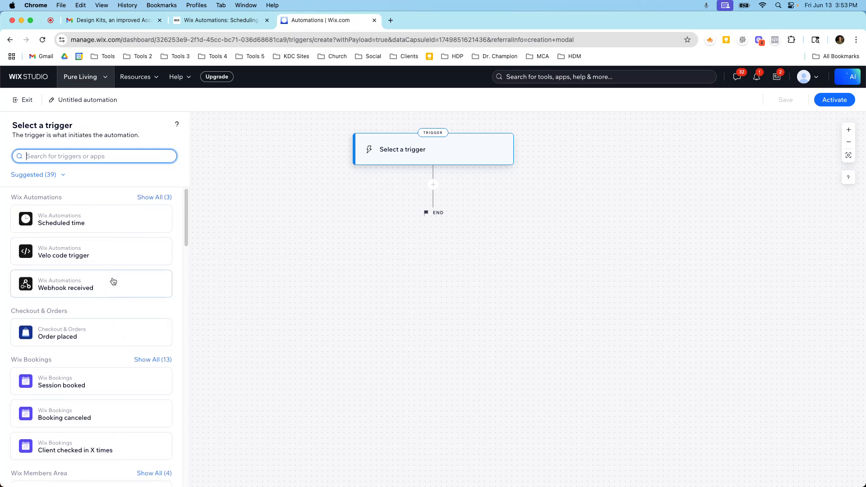
left_click(94, 225)
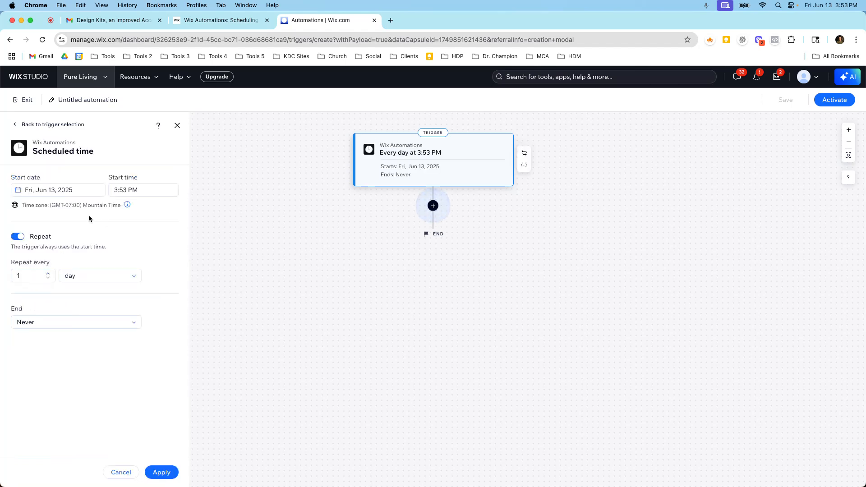
Set the trigger's start date to Fri, Jun 20, 2025, disable its repeat, and apply the settings
left_click(64, 190)
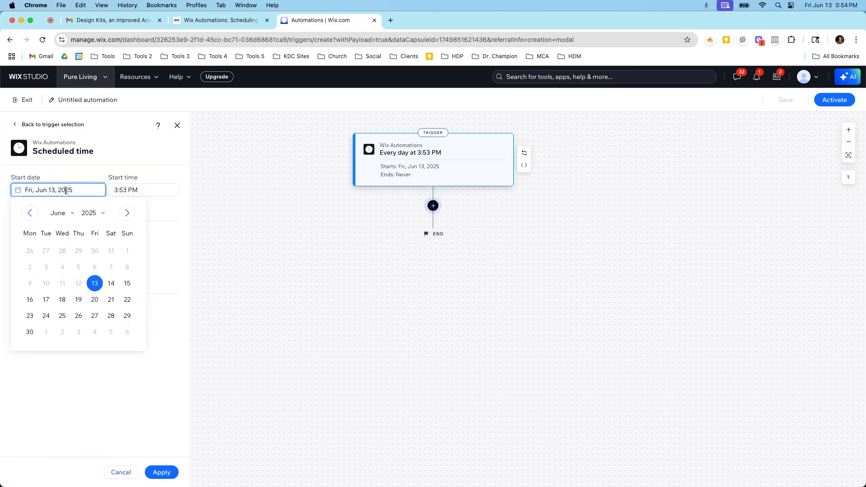
left_click(94, 299)
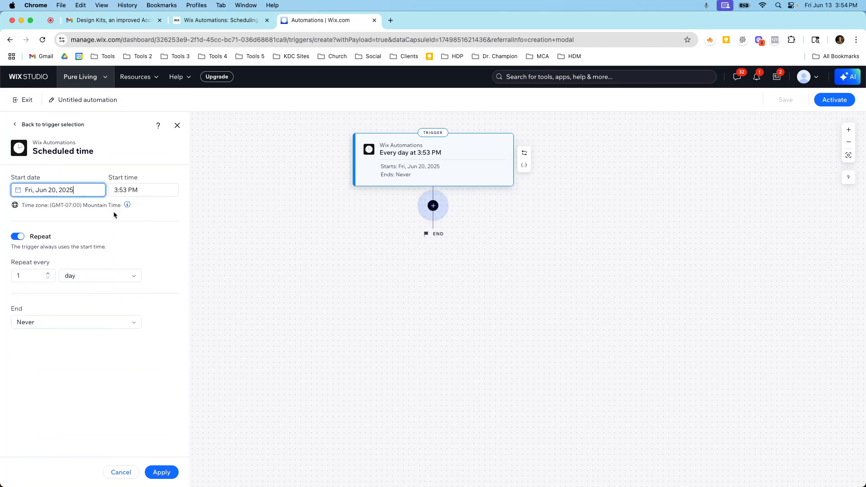
left_click(16, 240)
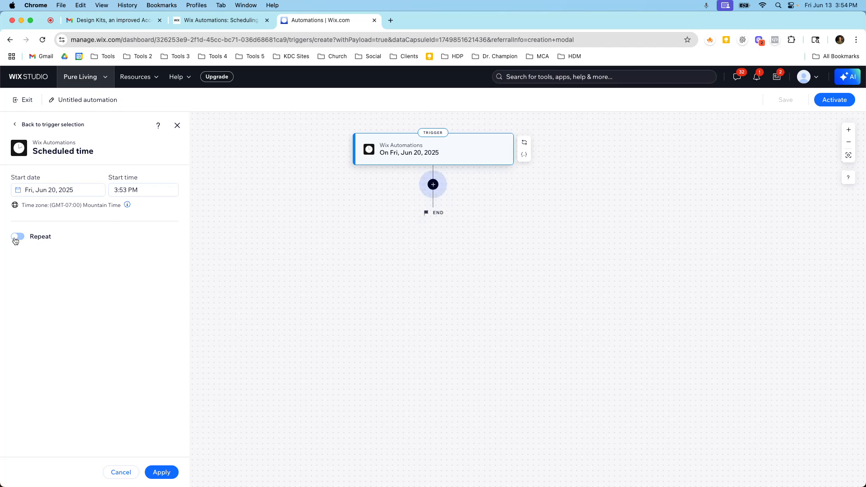
left_click(165, 472)
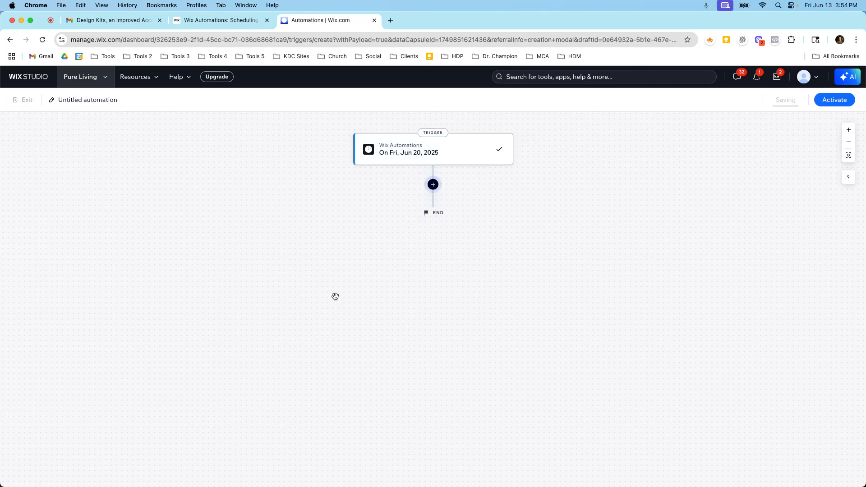
Add a Publish site action after the scheduled trigger and apply it
left_click(433, 185)
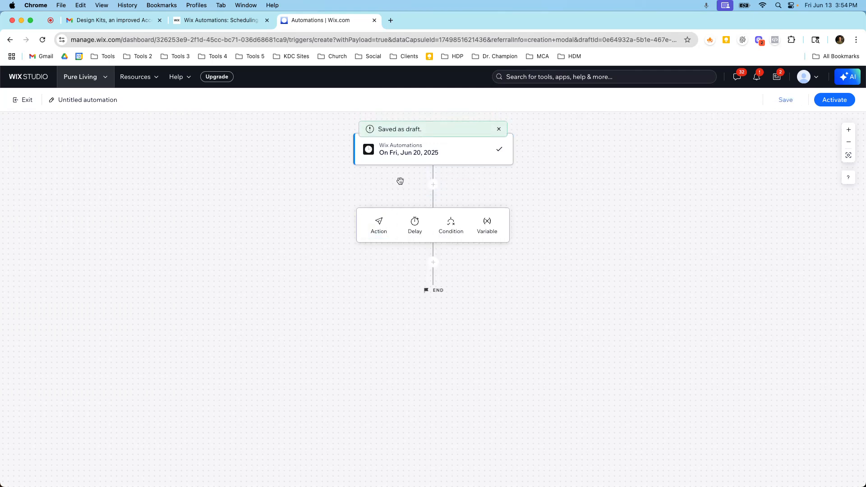
left_click(381, 225)
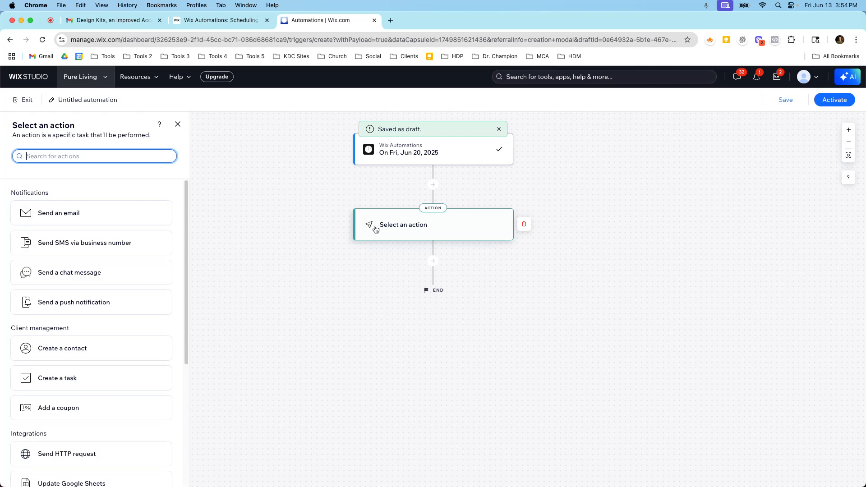
scroll(88, 251, "down", 2)
scroll(86, 252, "down", 3)
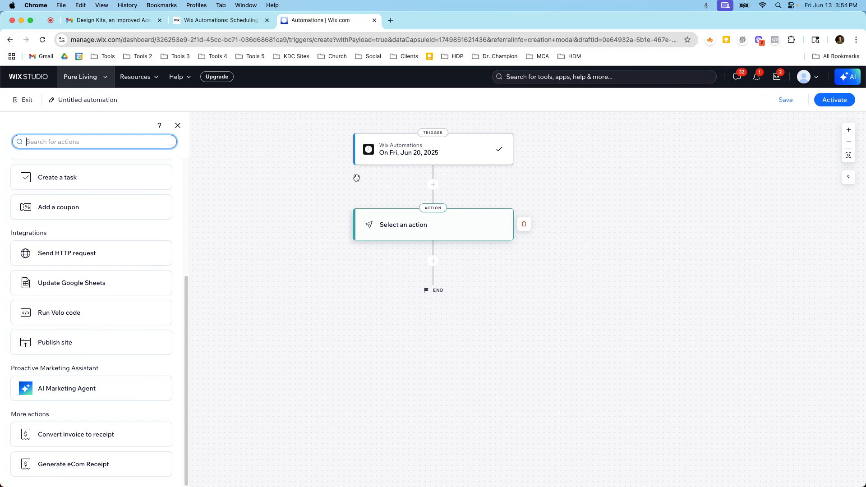
left_click(115, 350)
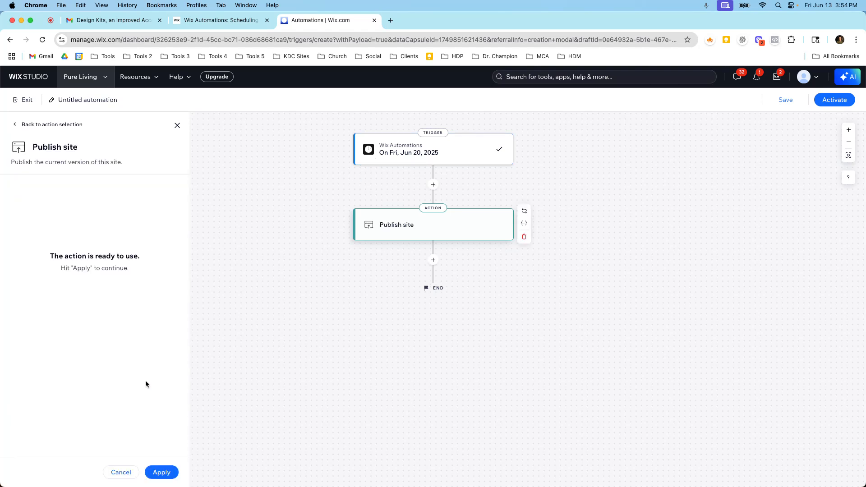
left_click(165, 473)
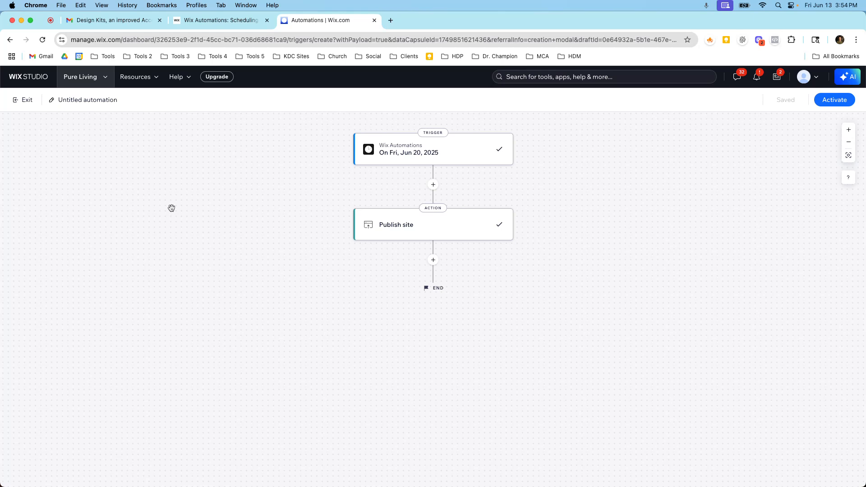
Name the automation "Schedule site publication - Friday June 20th" and activate it
left_click(54, 101)
type("Schedule site publication")
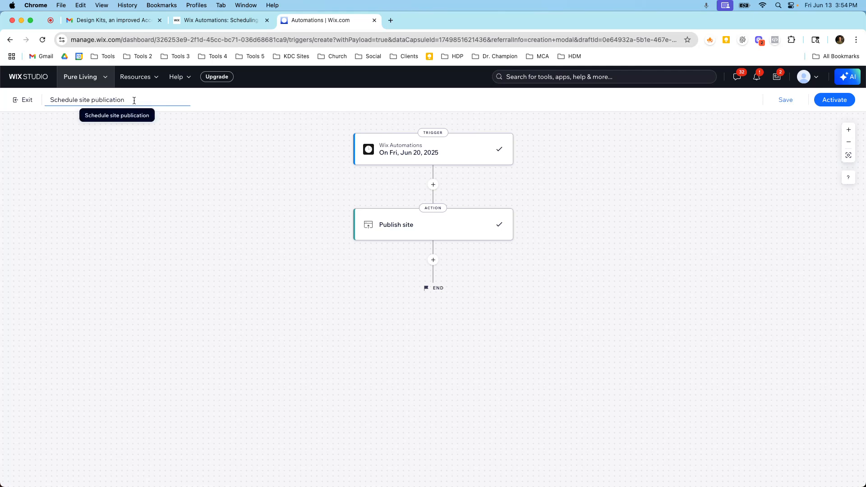
type("- Friday")
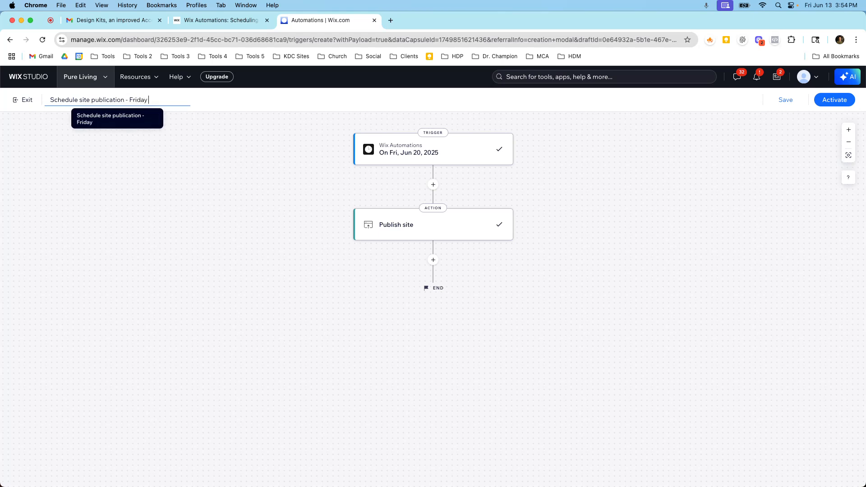
type(" June 20th")
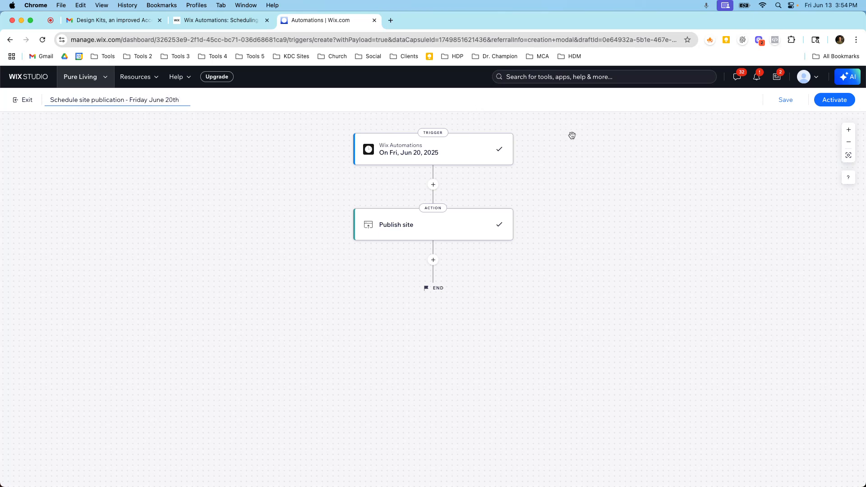
left_click(819, 99)
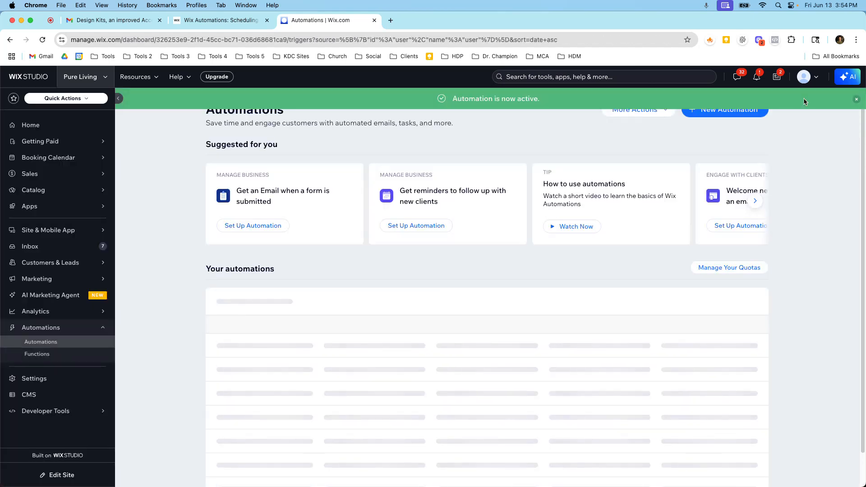
Open the "Schedule site publication - Friday June 20th" automation for editing and show its trigger settings
scroll(595, 297, "down", 3)
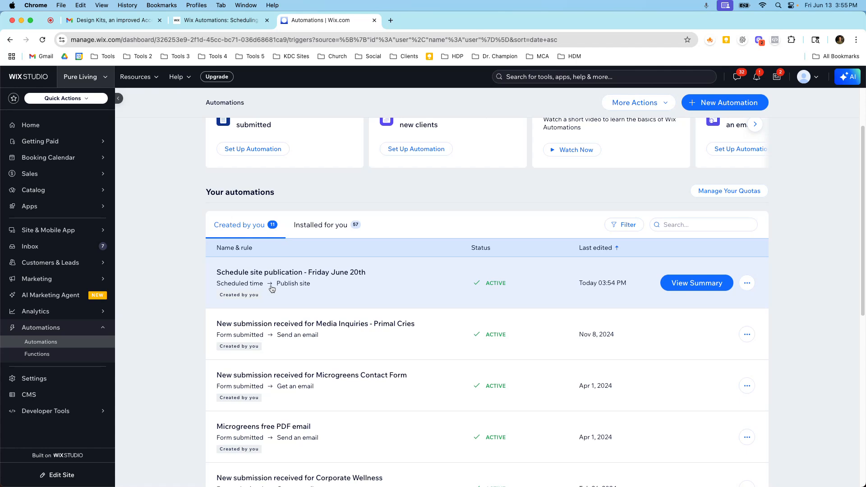
left_click(566, 278)
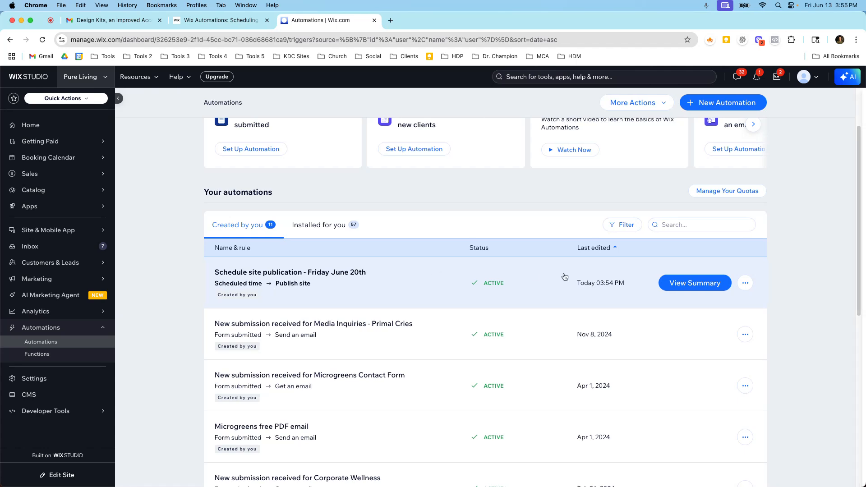
left_click(809, 193)
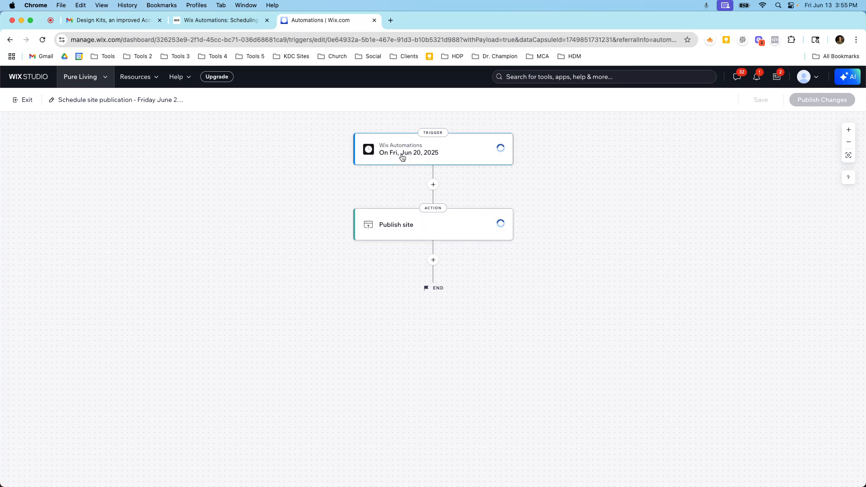
left_click(399, 153)
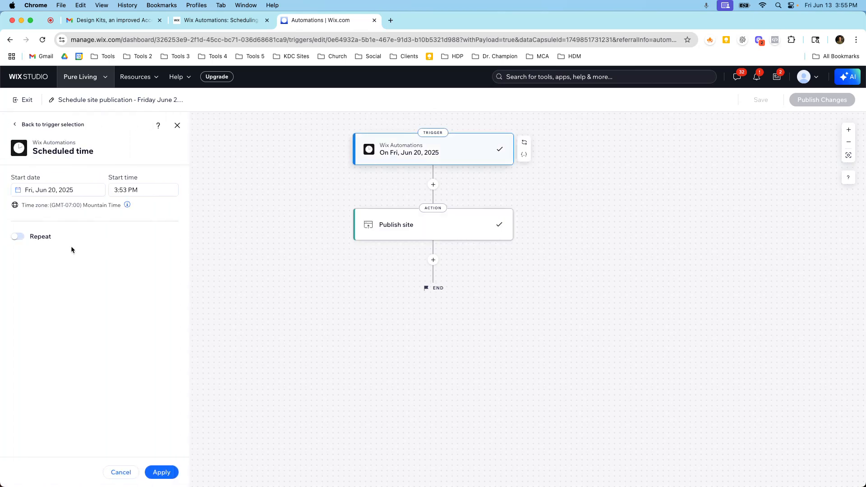
Try repeating the trigger every 1 day with no end, turn the repeat back off, and exit the automation editor
left_click(19, 237)
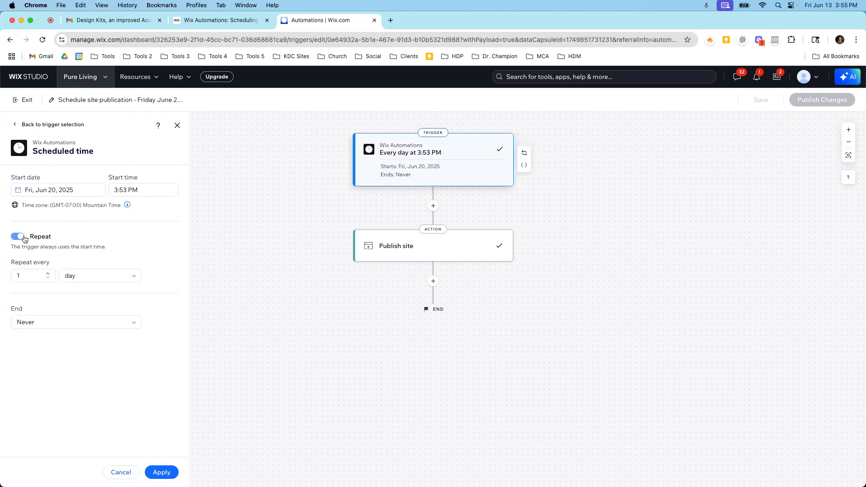
left_click(83, 276)
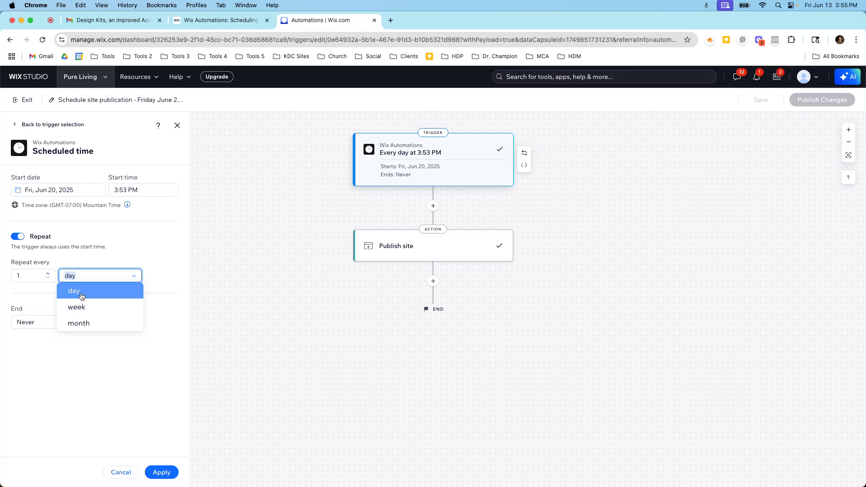
left_click(76, 292)
left_click(103, 325)
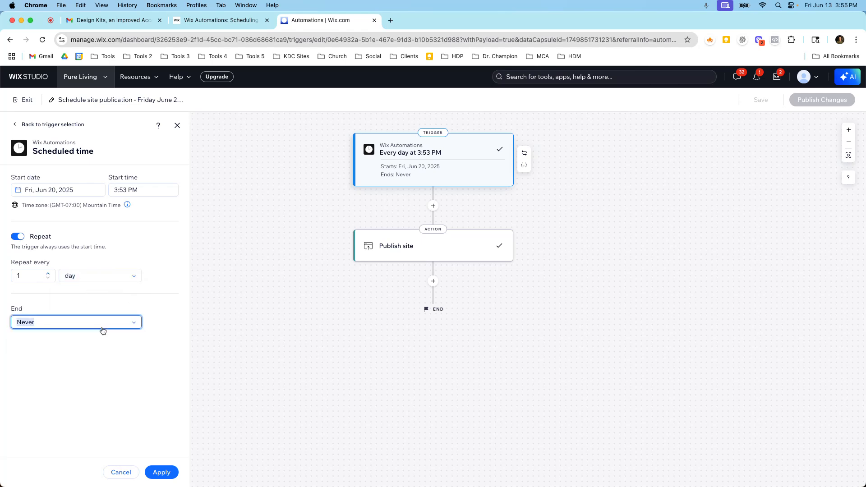
left_click(103, 336)
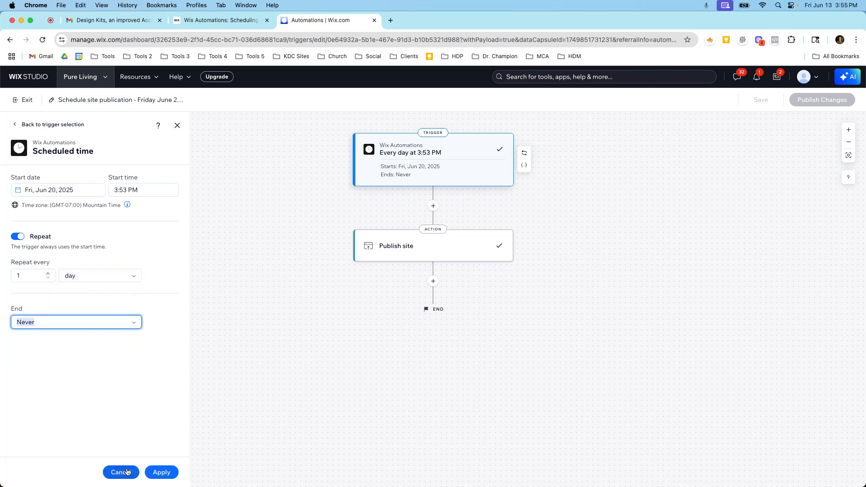
left_click(17, 237)
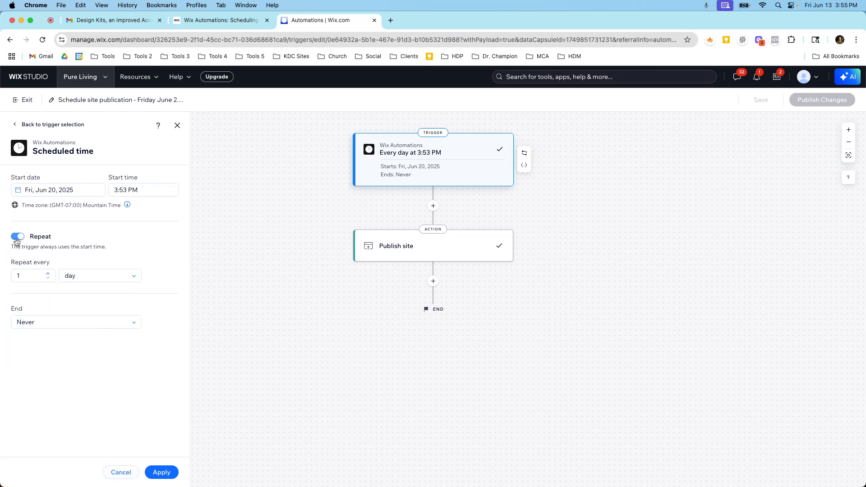
left_click(161, 472)
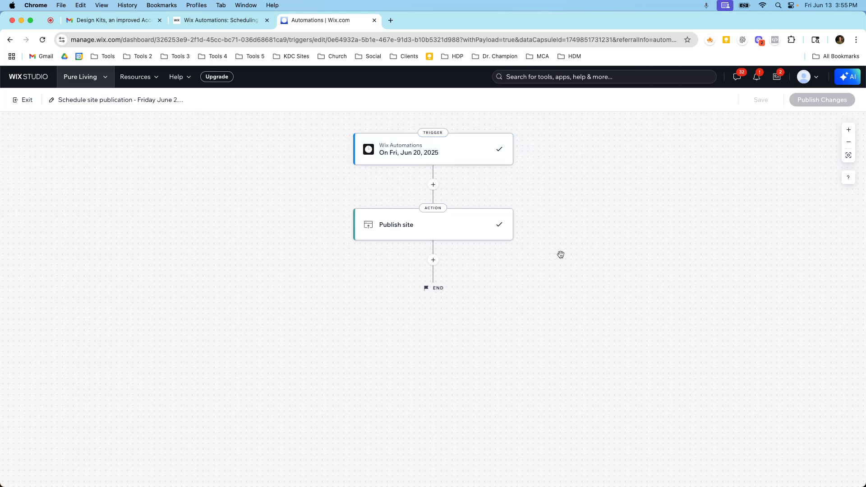
left_click(23, 101)
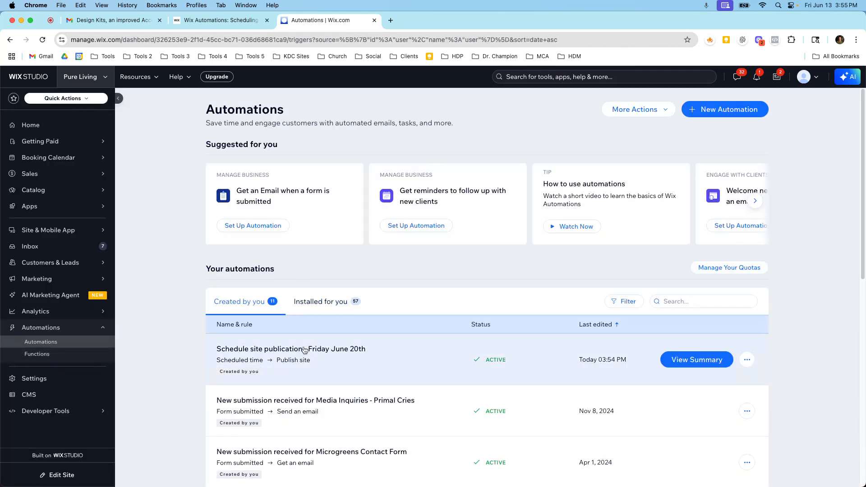
Deactivate the "Schedule site publication - Friday June 20th" automation and reopen its options
left_click(747, 360)
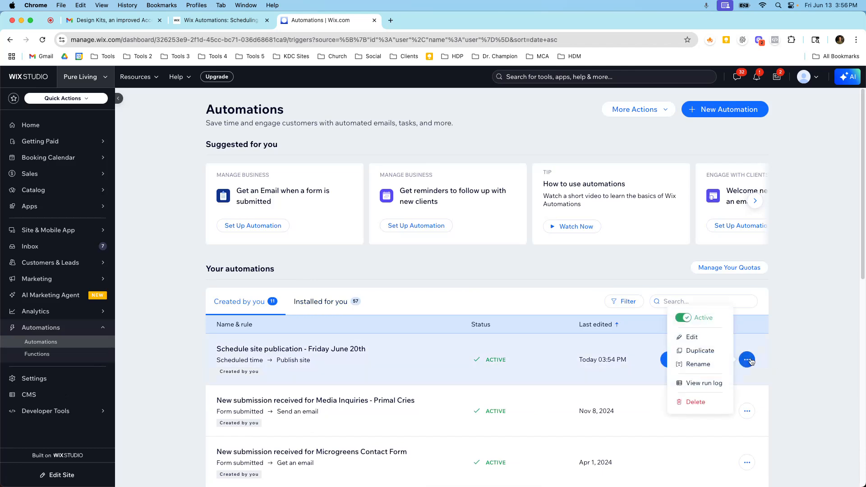
left_click(682, 318)
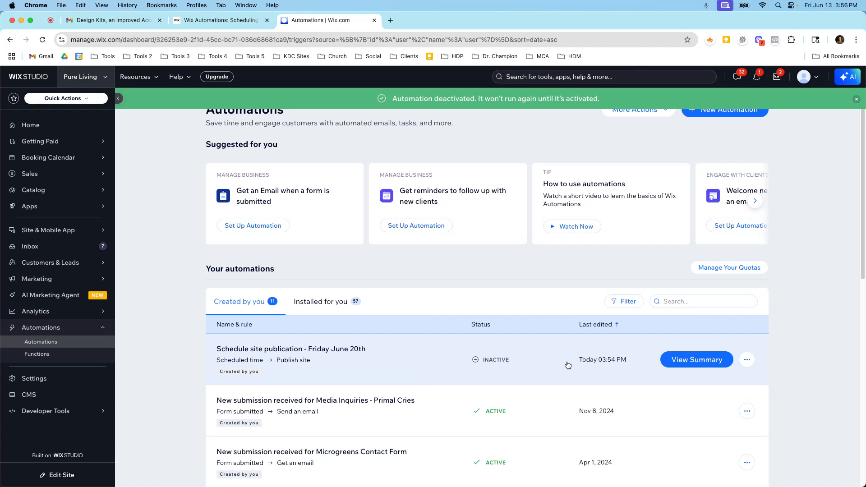
left_click(747, 360)
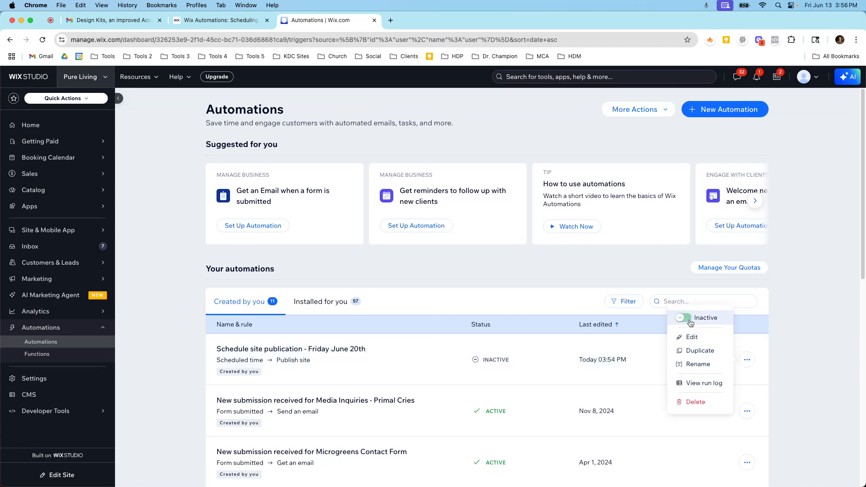